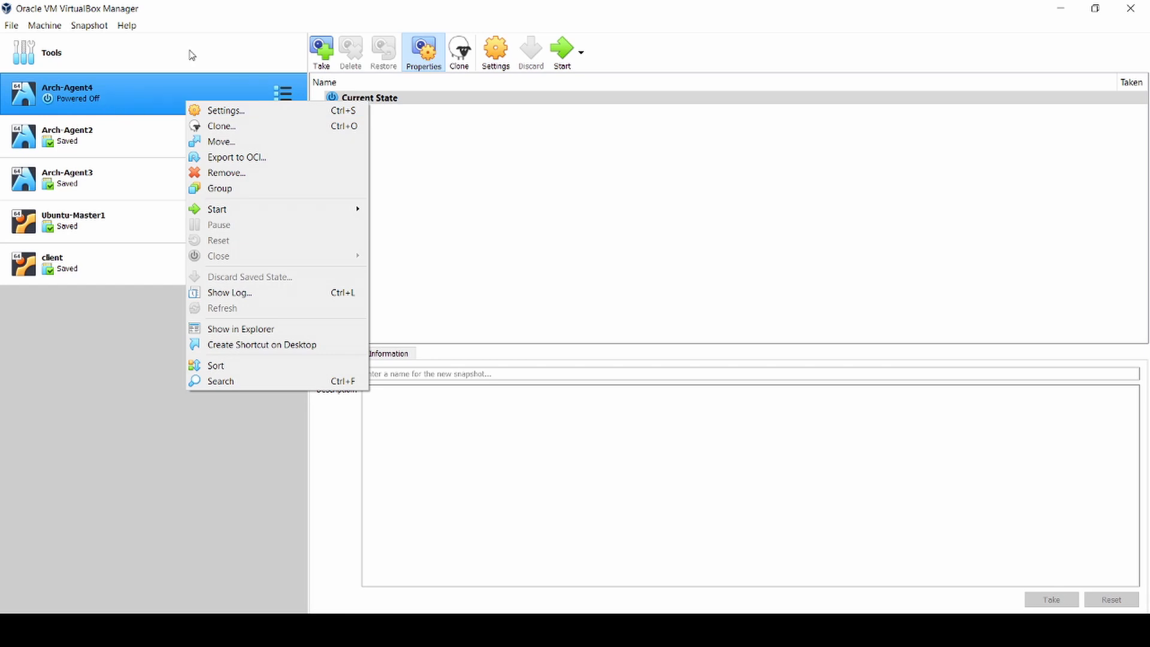
# Step: Open the network settings of the Arch-Agent4 virtual machine
pyautogui.click(188, 50)
pyautogui.click(174, 108)
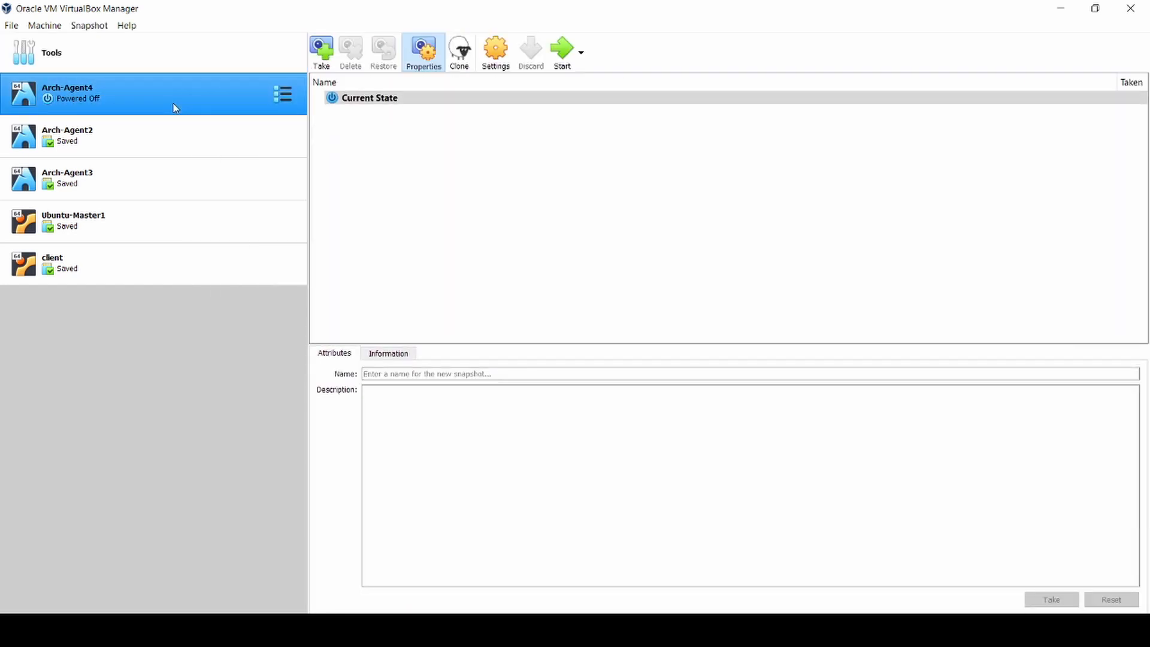
pyautogui.rightClick(173, 103)
pyautogui.click(191, 109)
pyautogui.click(407, 293)
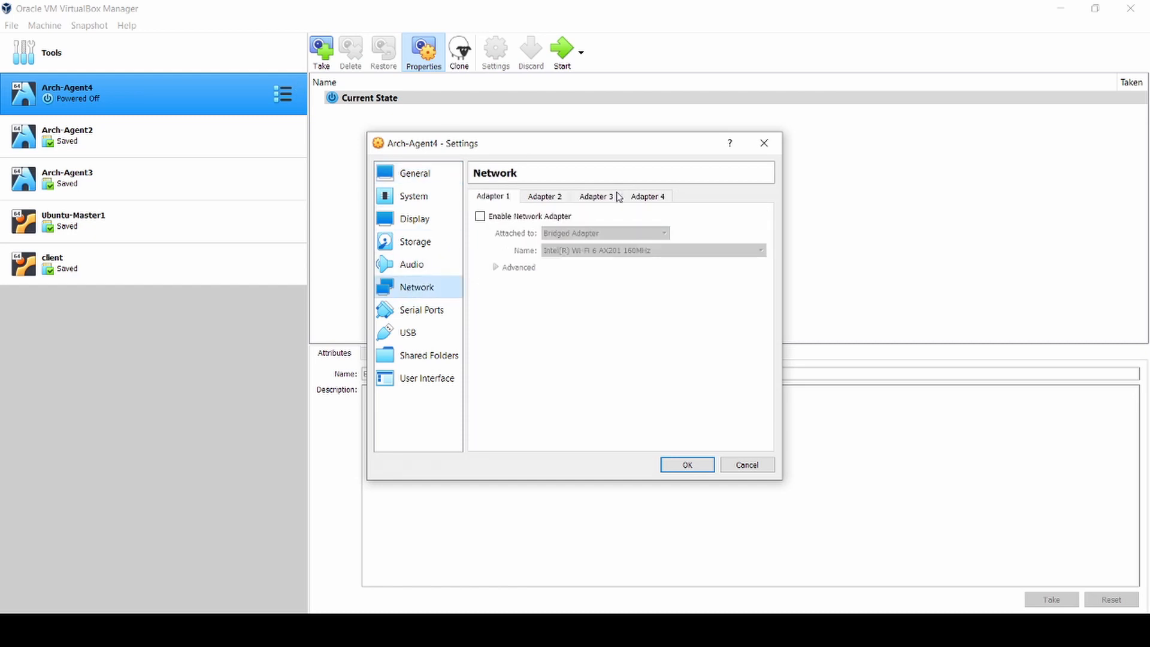
# Step: Examine the configuration of all four network adapters, including Adapter 3's attachment type and network name
pyautogui.click(547, 198)
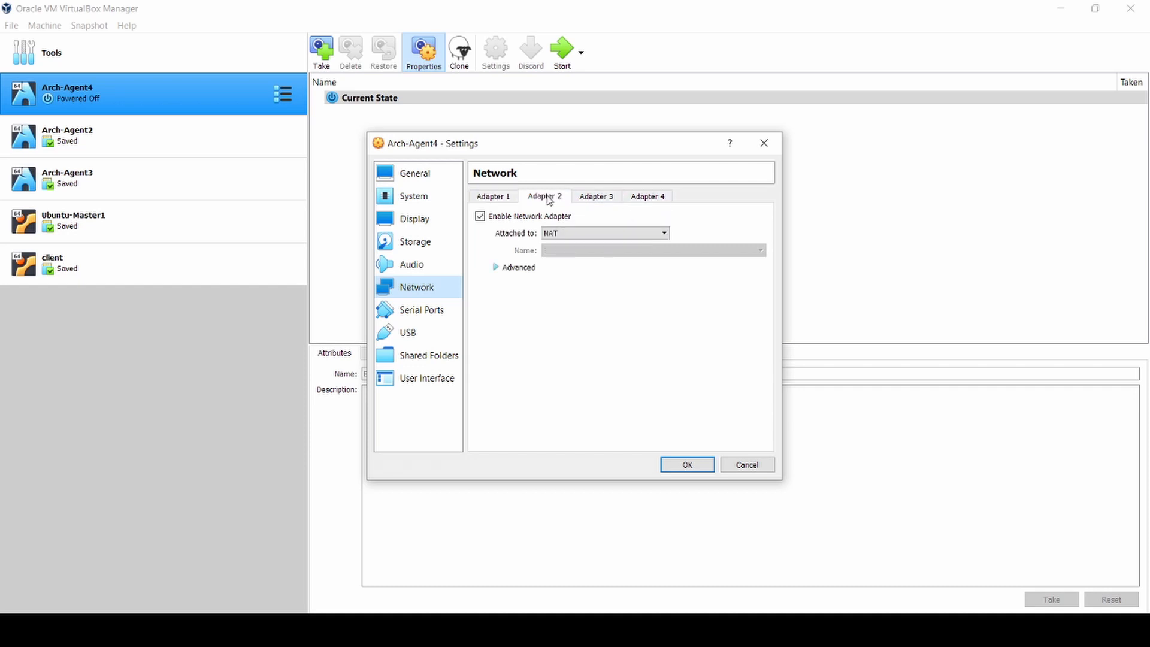
pyautogui.click(602, 203)
pyautogui.click(652, 204)
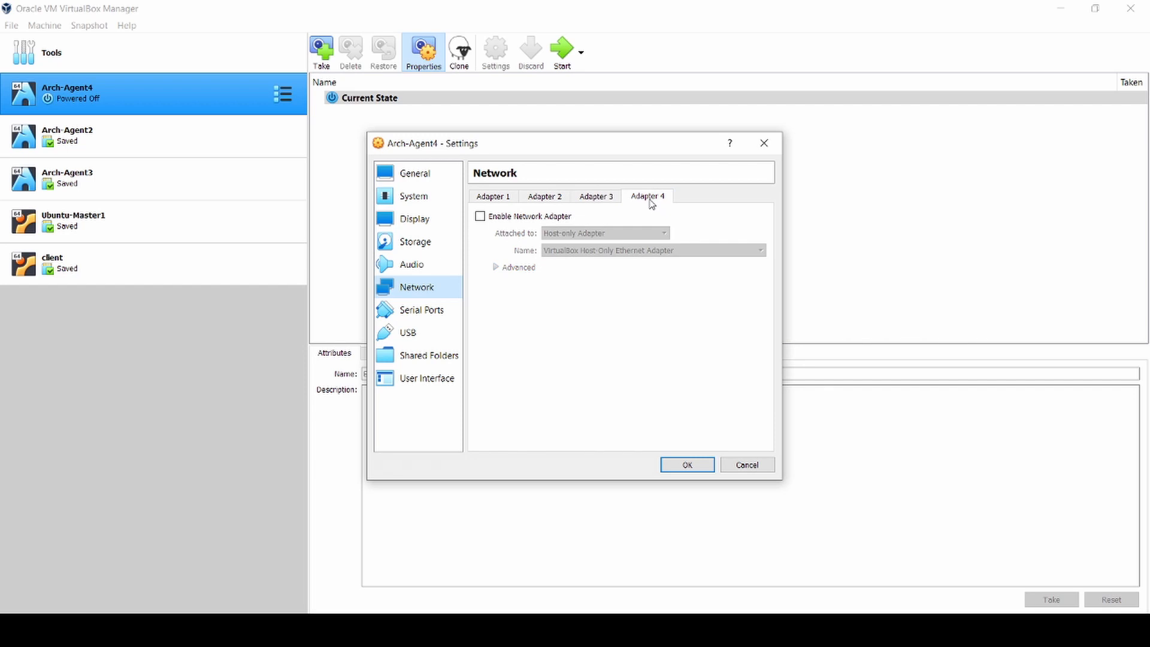
pyautogui.click(598, 200)
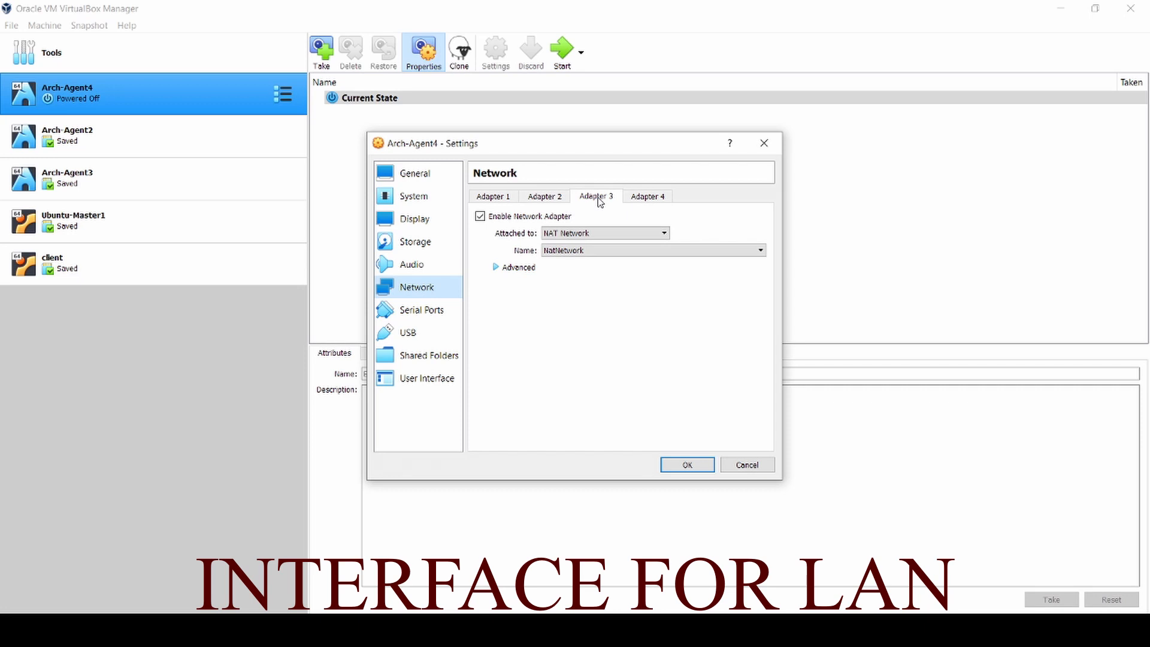
pyautogui.click(491, 199)
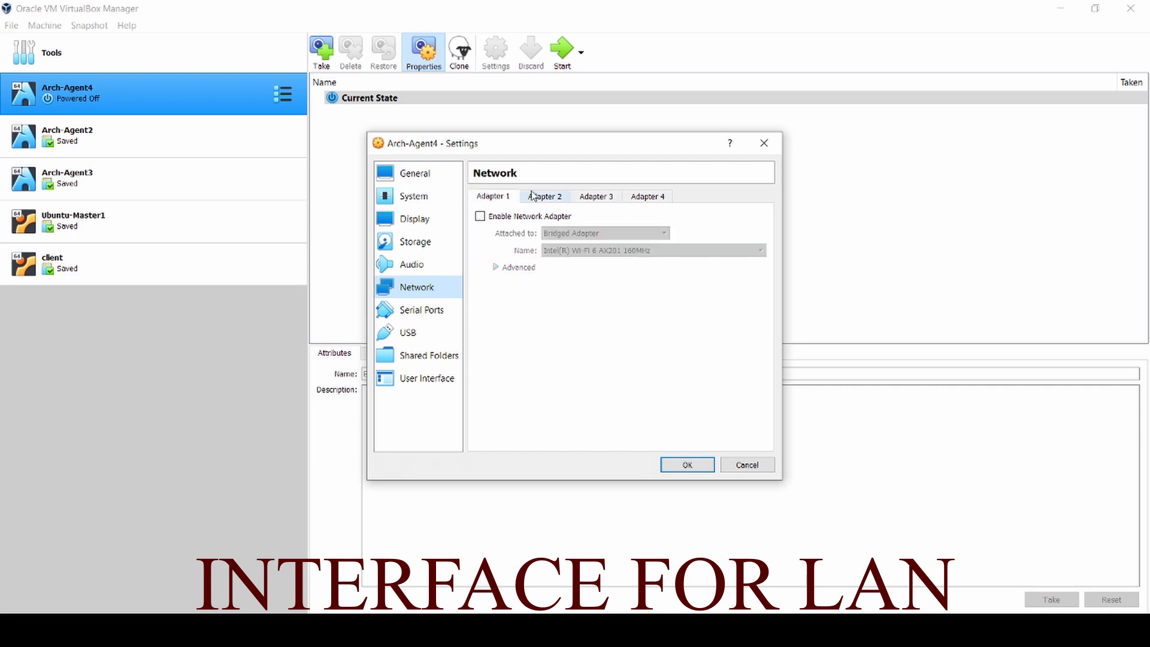
pyautogui.click(552, 198)
pyautogui.click(600, 202)
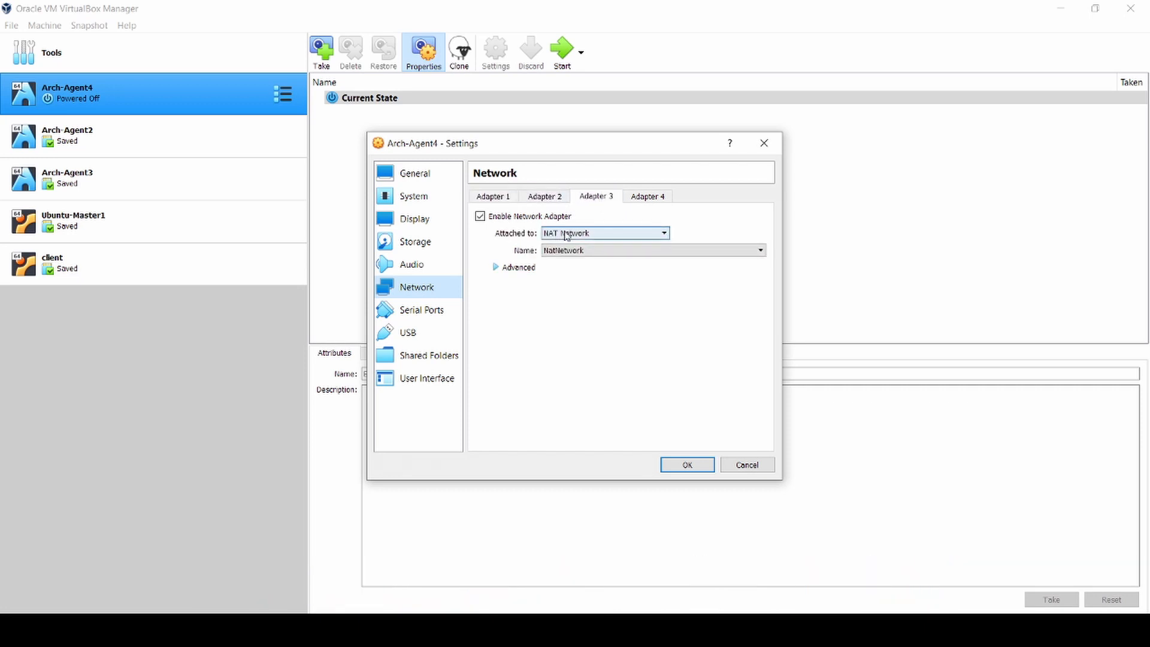
pyautogui.click(602, 233)
pyautogui.click(607, 235)
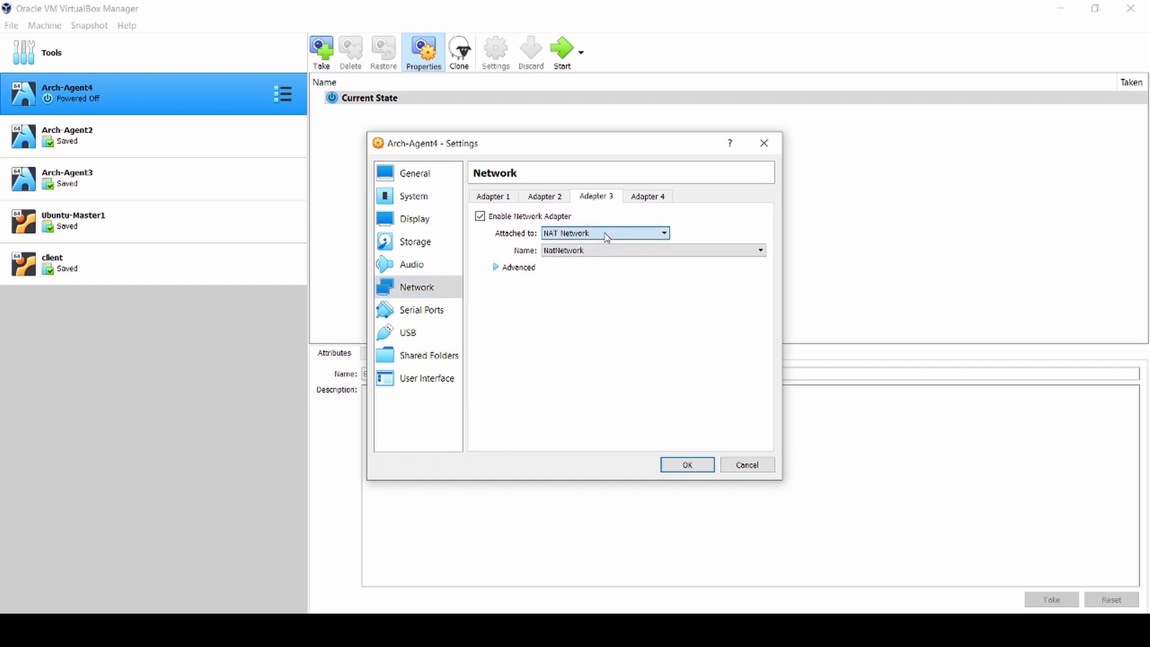
pyautogui.click(559, 253)
pyautogui.click(584, 262)
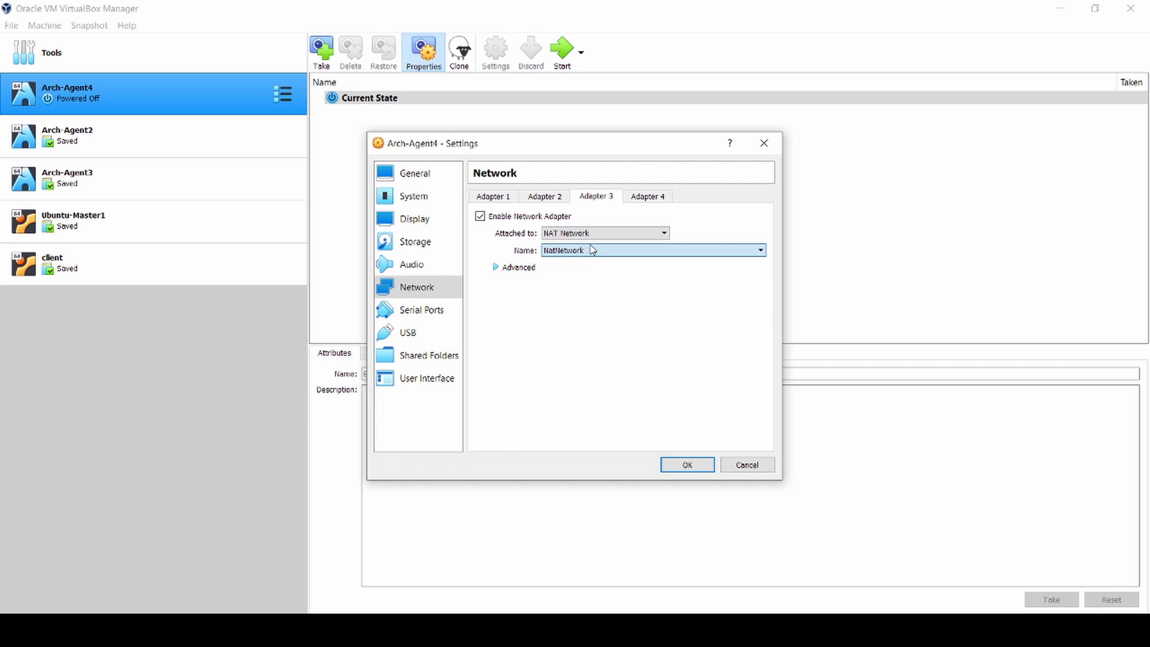
# Step: Expand Adapter 3's advanced options, check its adapter type, and select Allow All as the promiscuous mode
pyautogui.click(516, 269)
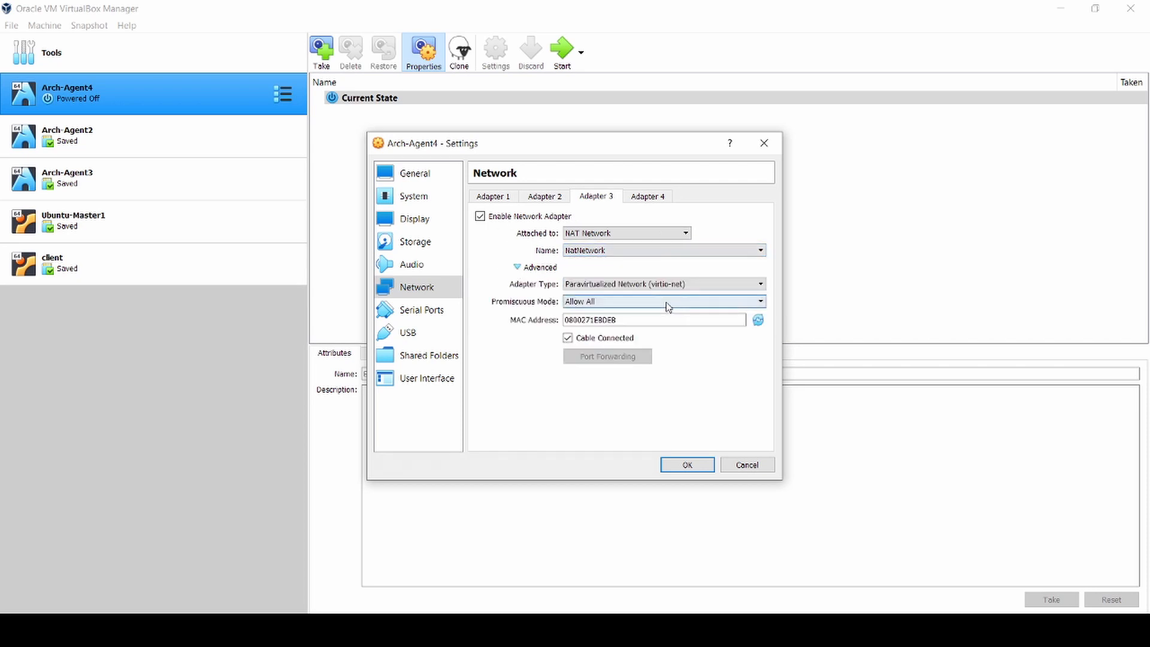
pyautogui.click(634, 288)
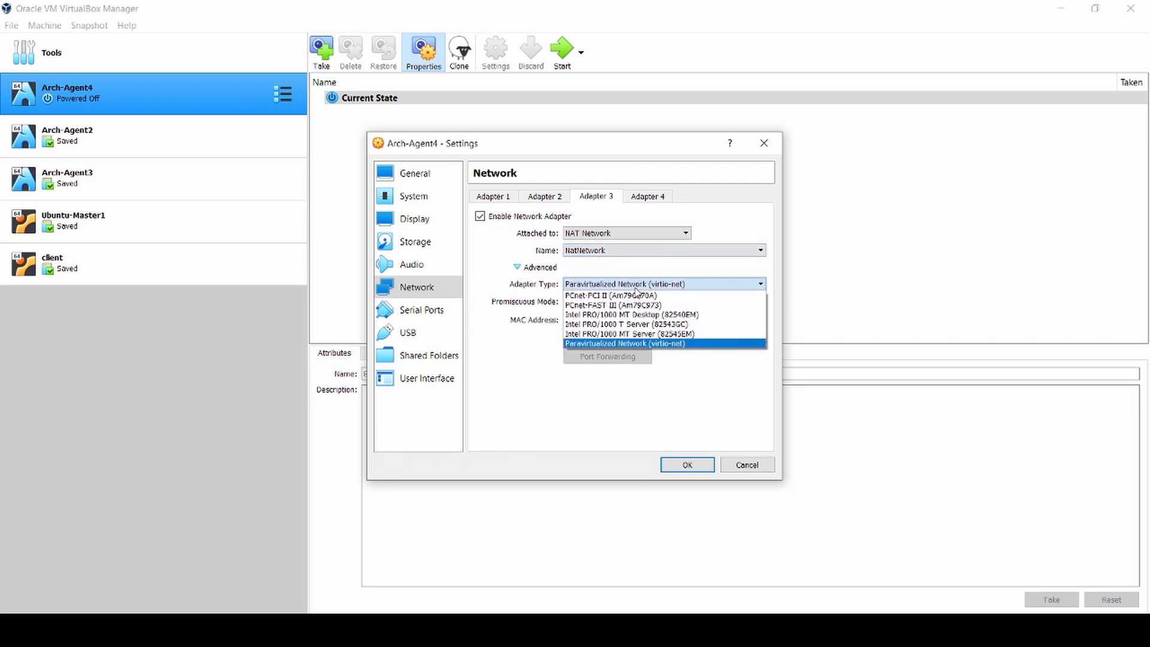
pyautogui.click(635, 289)
pyautogui.click(639, 302)
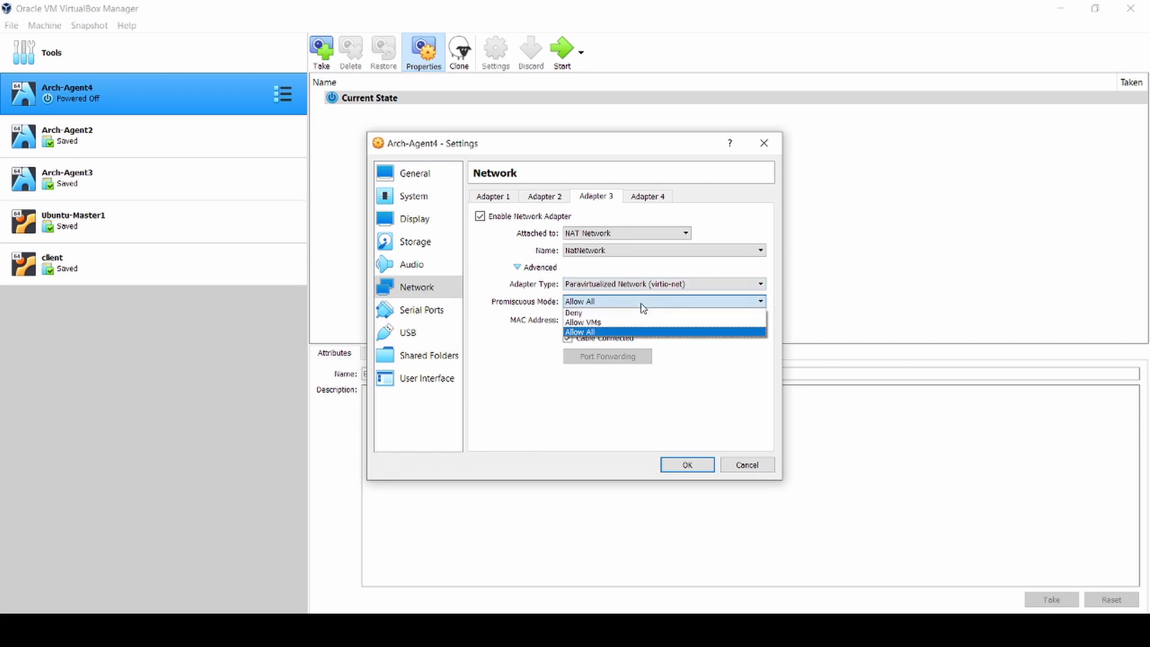
pyautogui.click(649, 333)
pyautogui.click(651, 318)
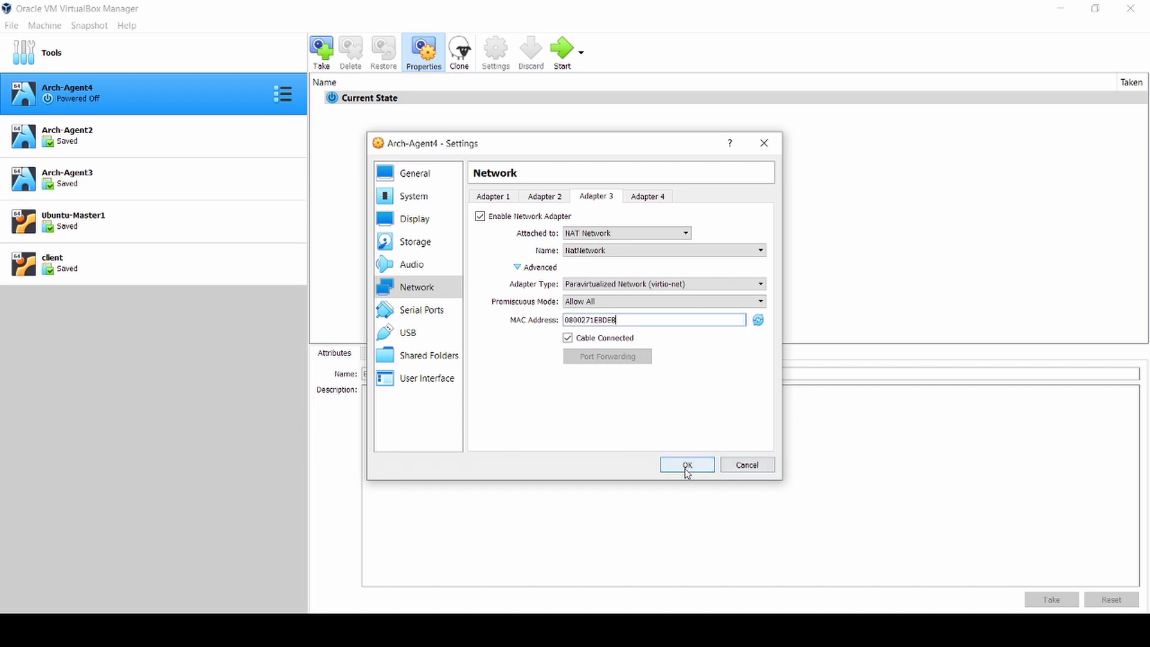
# Step: Examine Adapter 2's attachment and adapter type, and compare them with the settings of Adapters 1 and 3
pyautogui.click(539, 198)
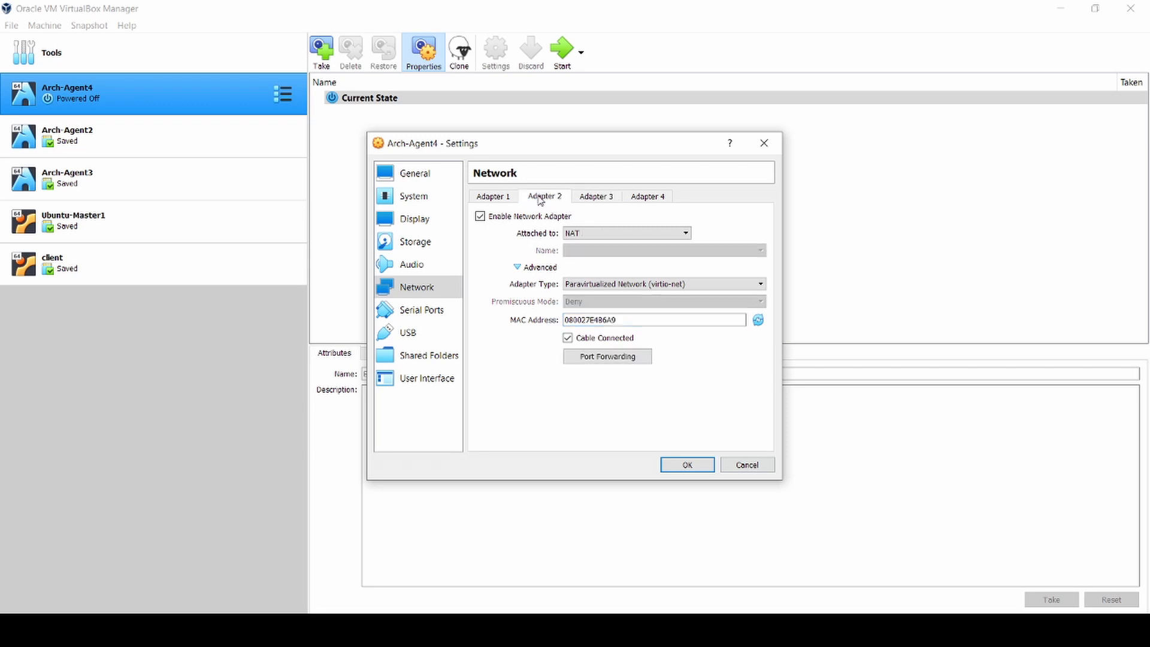
pyautogui.click(581, 235)
pyautogui.click(581, 235)
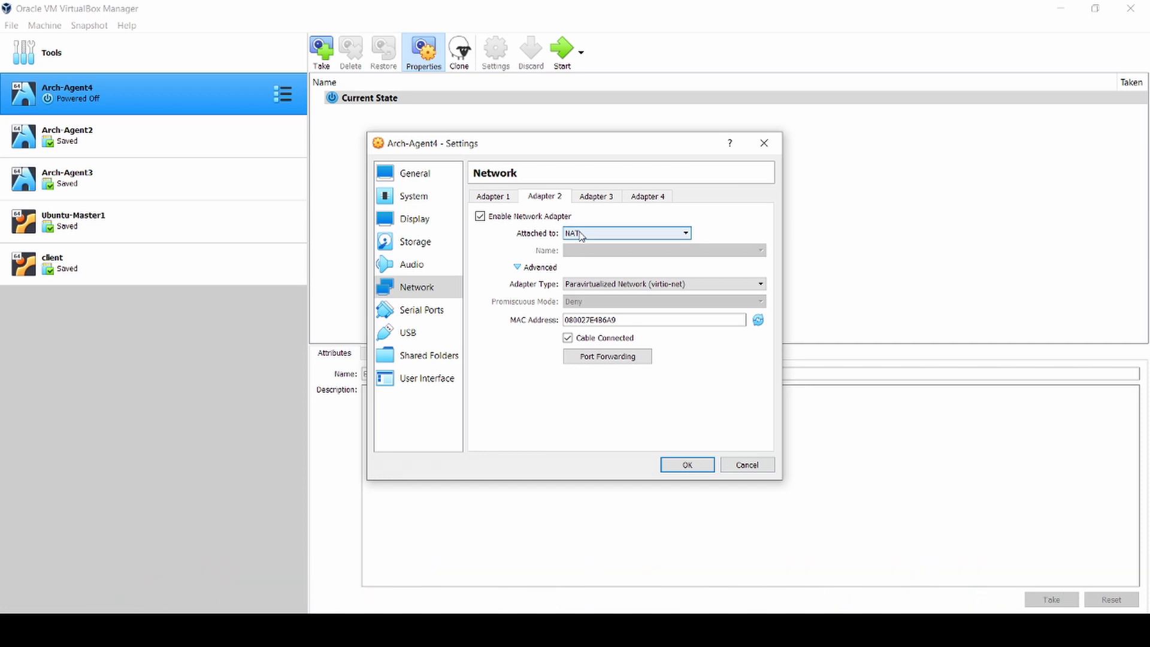
pyautogui.click(589, 288)
pyautogui.click(585, 294)
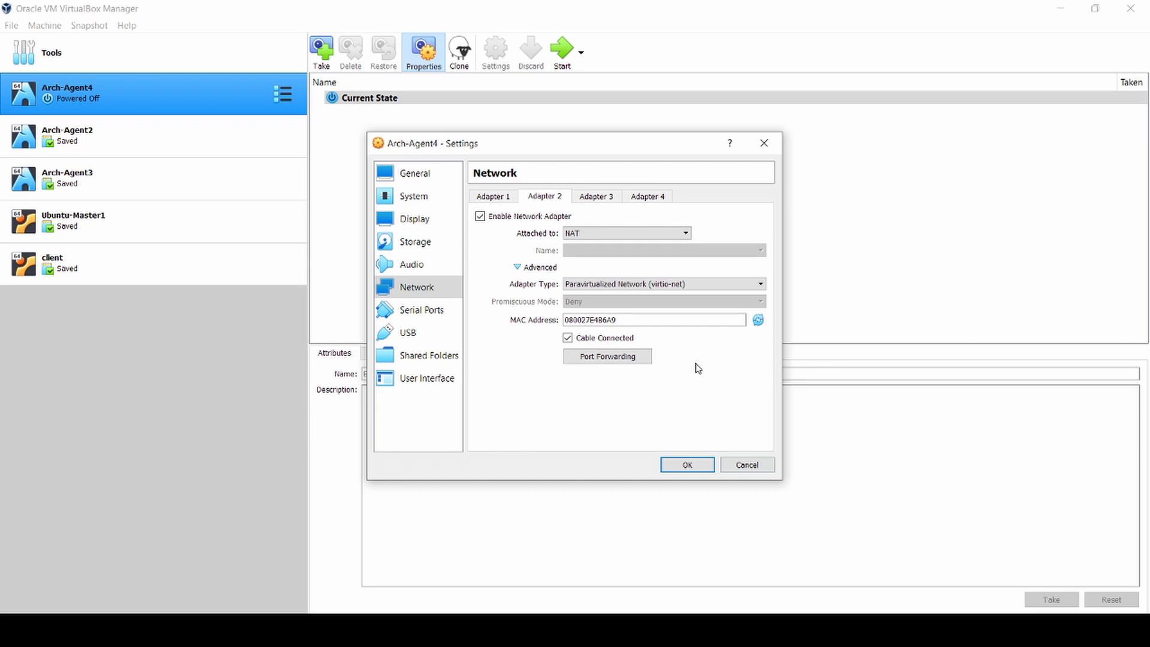
pyautogui.click(491, 198)
pyautogui.click(548, 197)
pyautogui.click(592, 198)
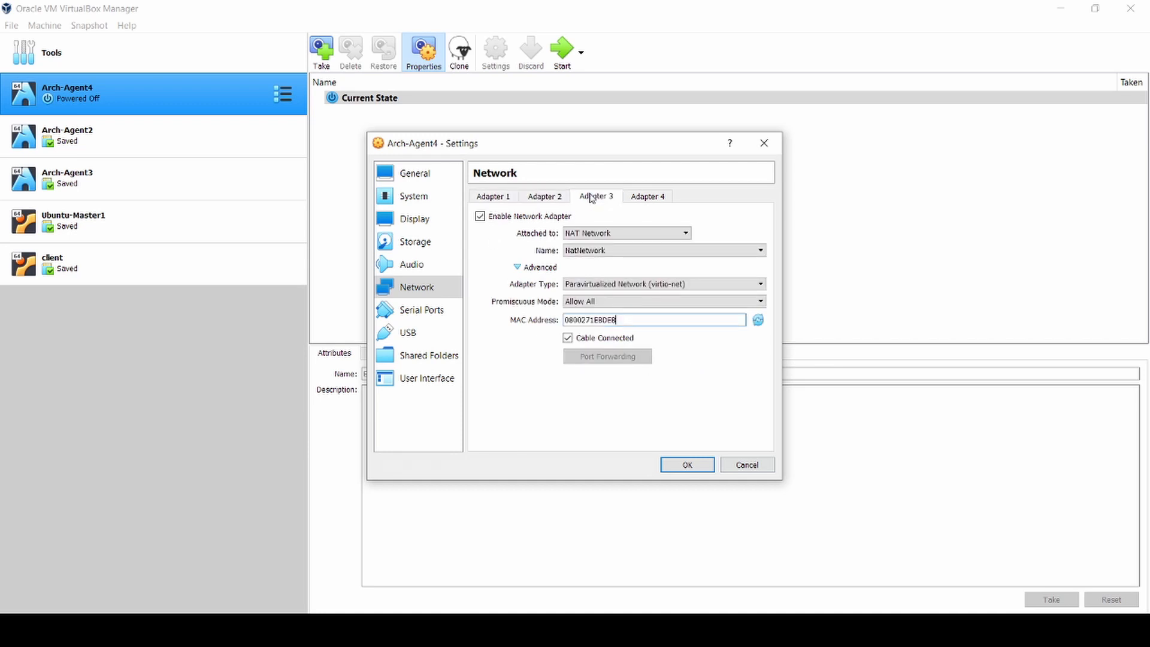
pyautogui.click(552, 204)
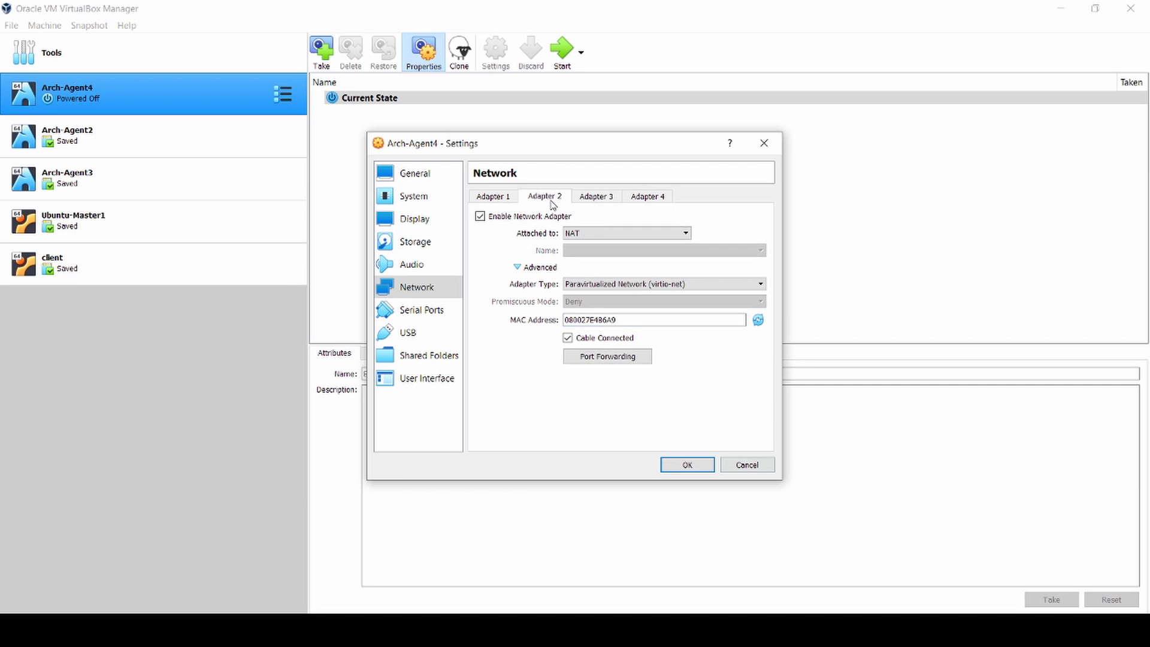
# Step: Enable Adapter 1 and attach it to NAT
pyautogui.click(491, 198)
pyautogui.click(530, 216)
pyautogui.click(626, 233)
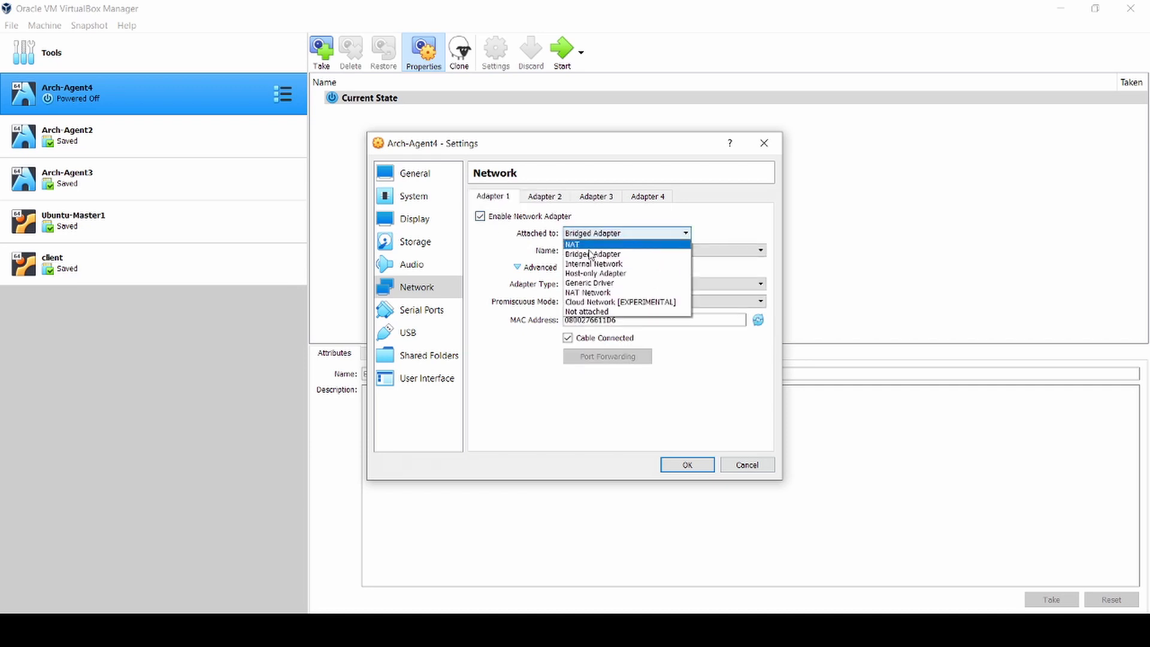
pyautogui.click(599, 245)
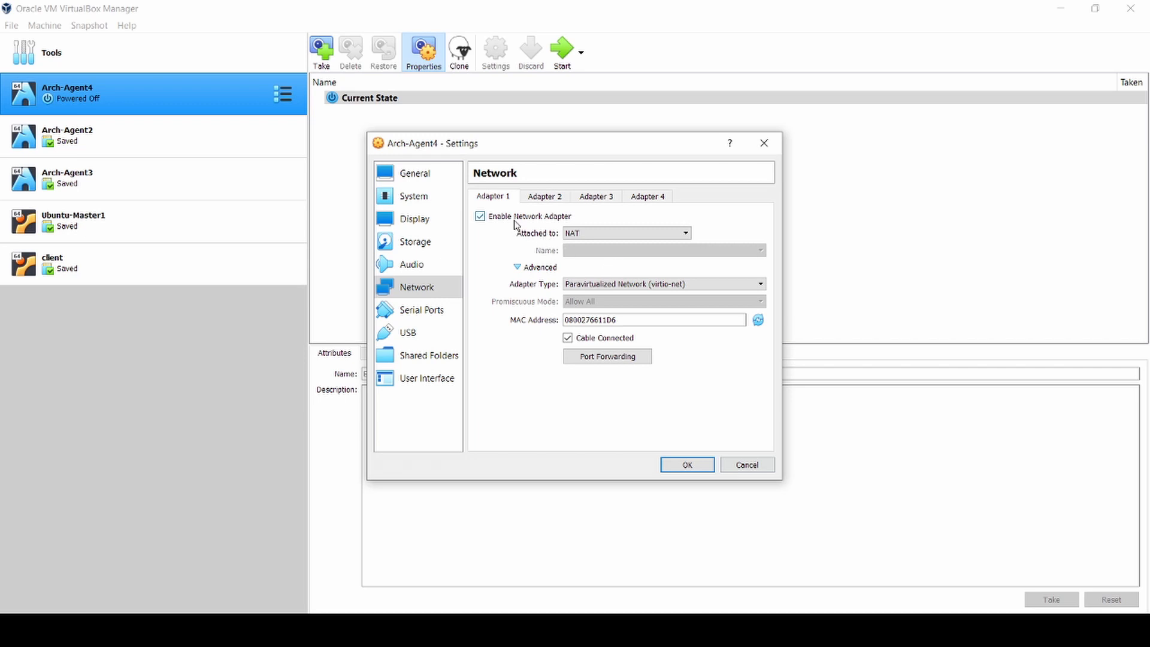
pyautogui.click(616, 234)
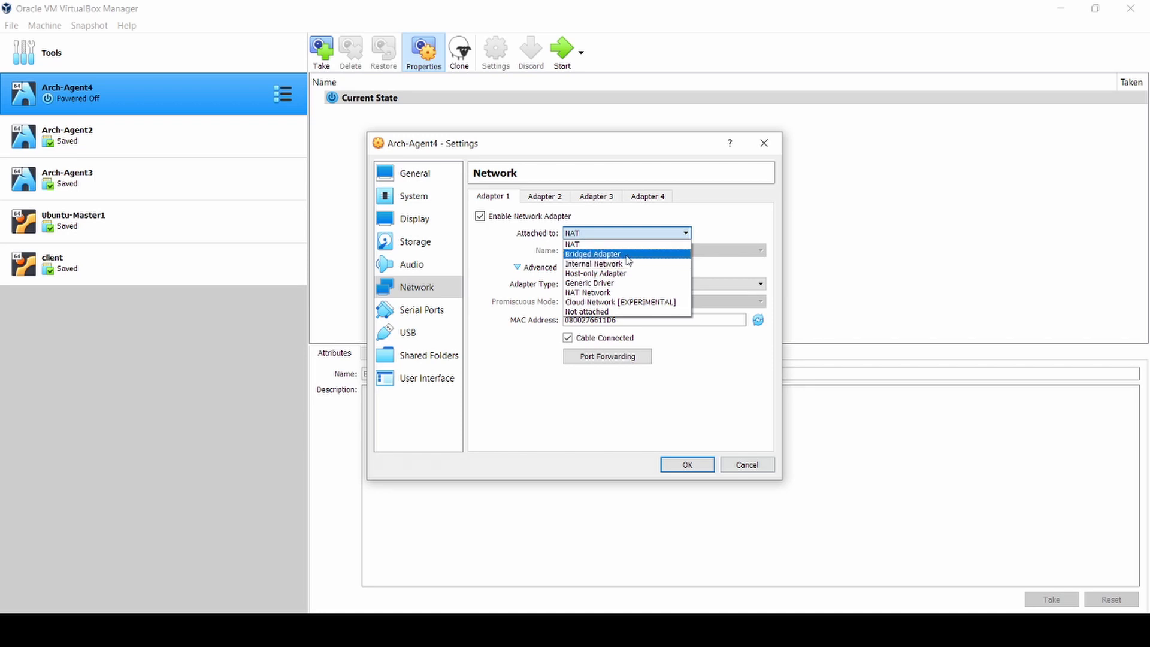
pyautogui.click(729, 222)
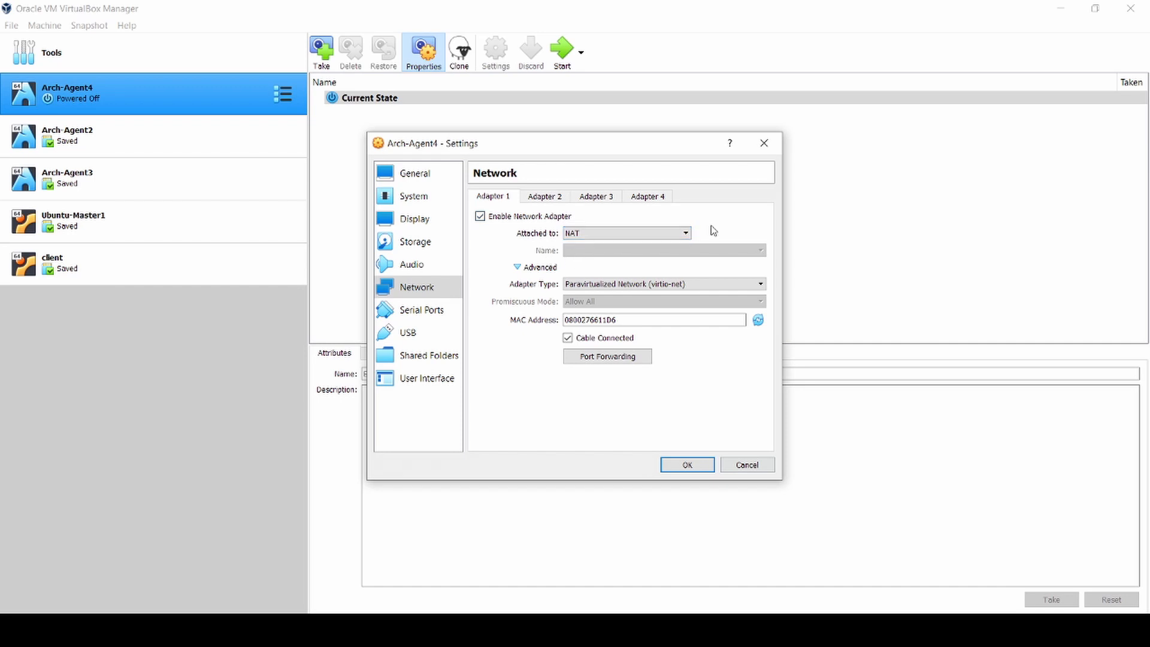
# Step: Attach Adapter 1 to Bridged Adapter, using the Intel(R) Wi-Fi 6 AX201 160MHz host interface
pyautogui.click(623, 235)
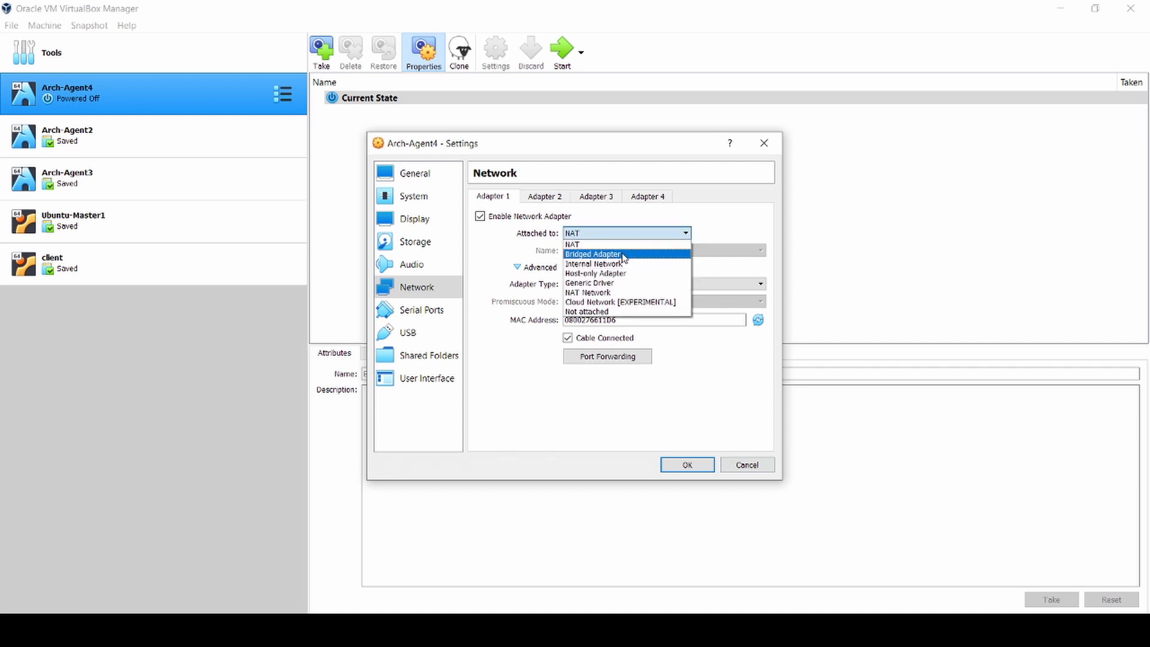
pyautogui.click(624, 254)
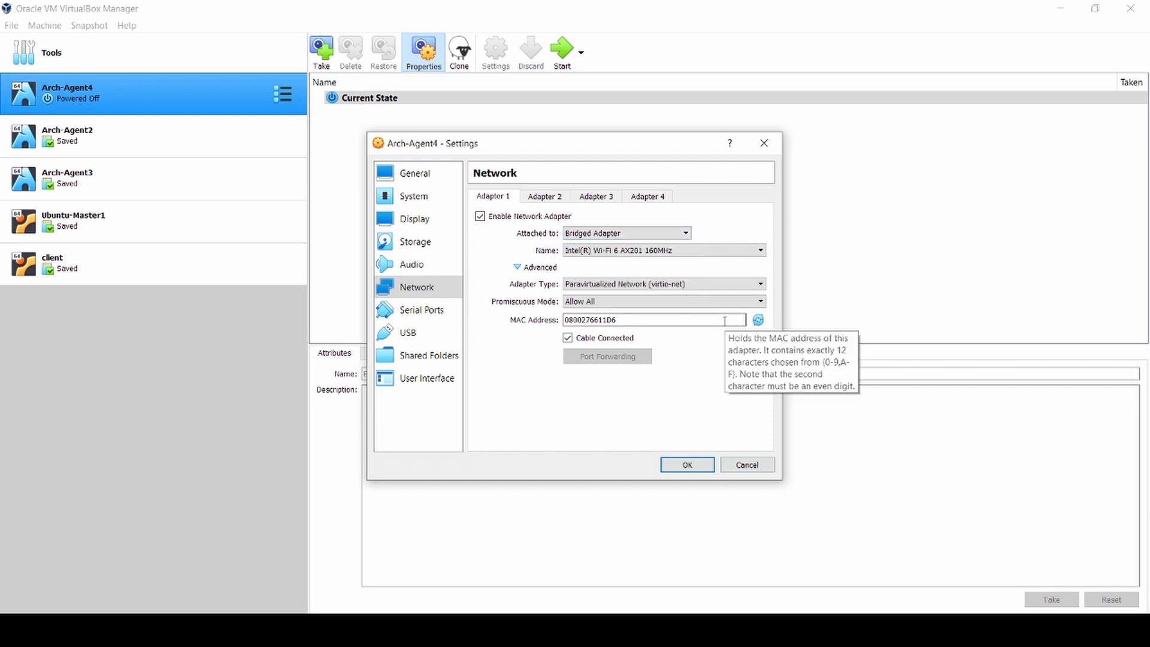
pyautogui.click(710, 251)
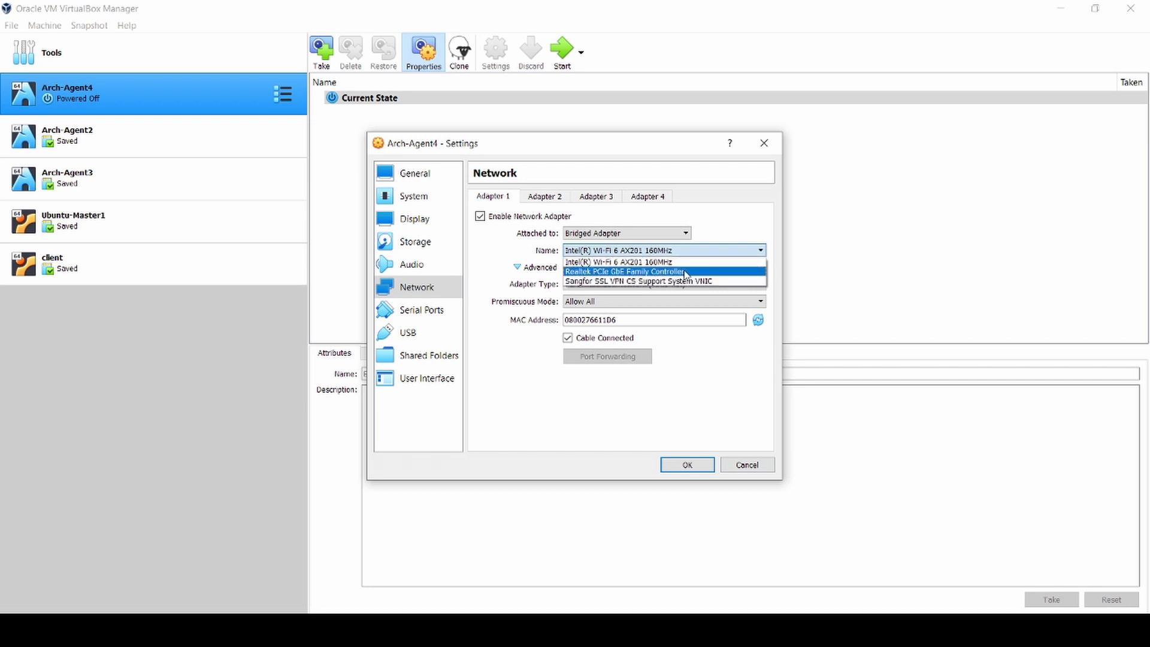
pyautogui.press('Up')
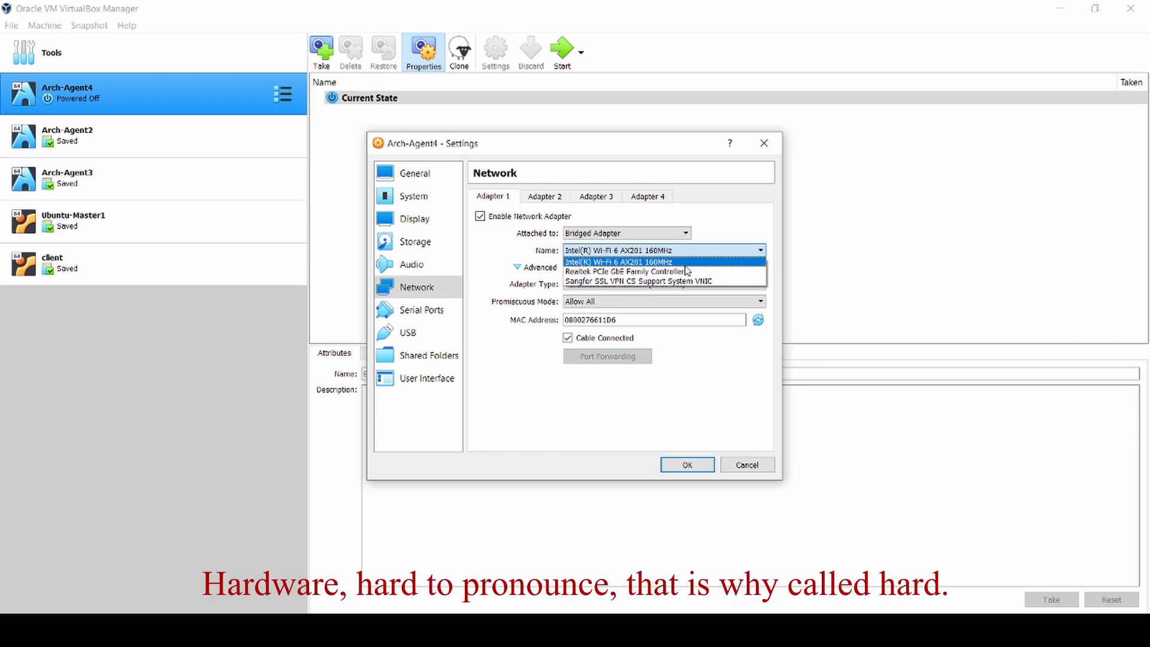
pyautogui.press('Return')
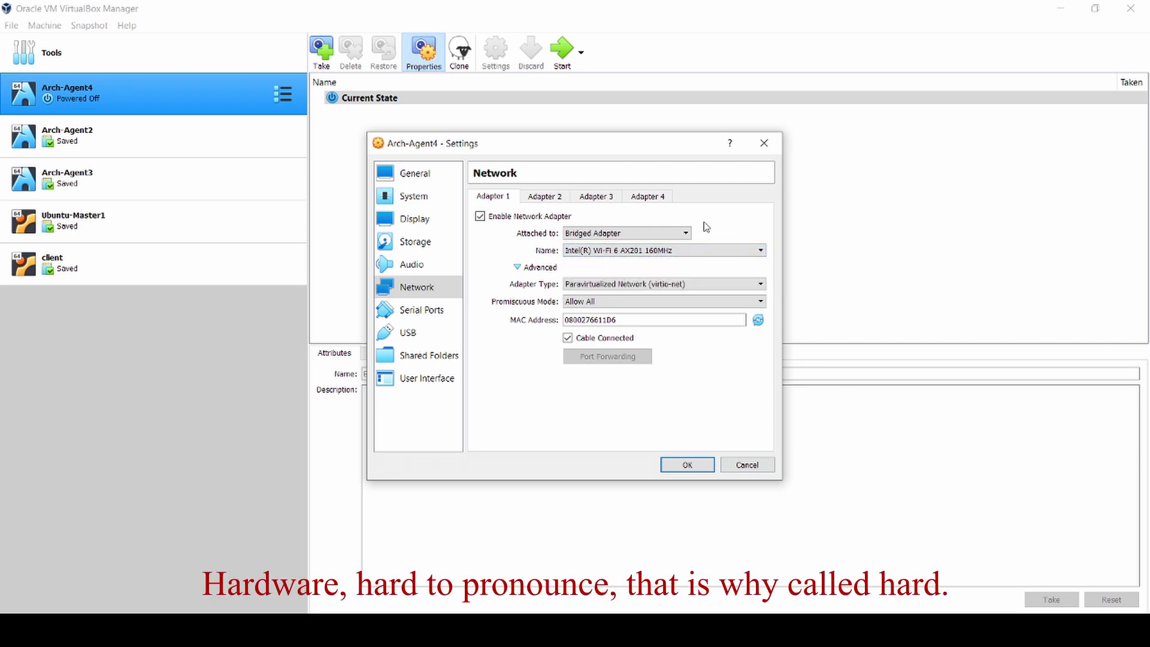
pyautogui.click(629, 254)
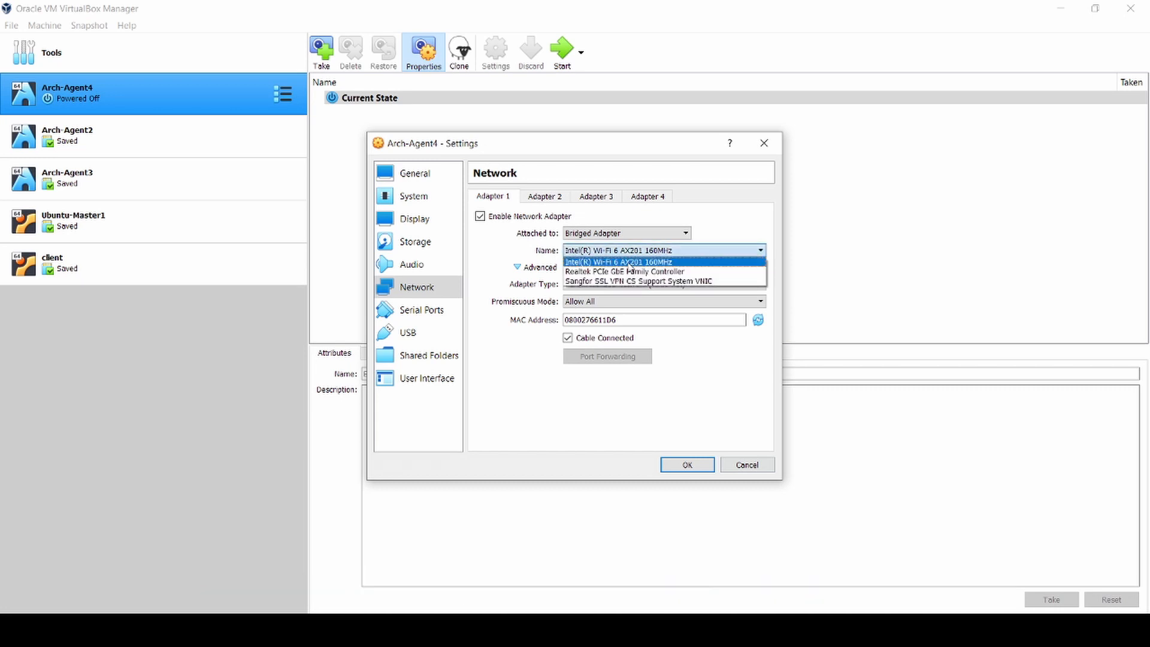
pyautogui.click(628, 265)
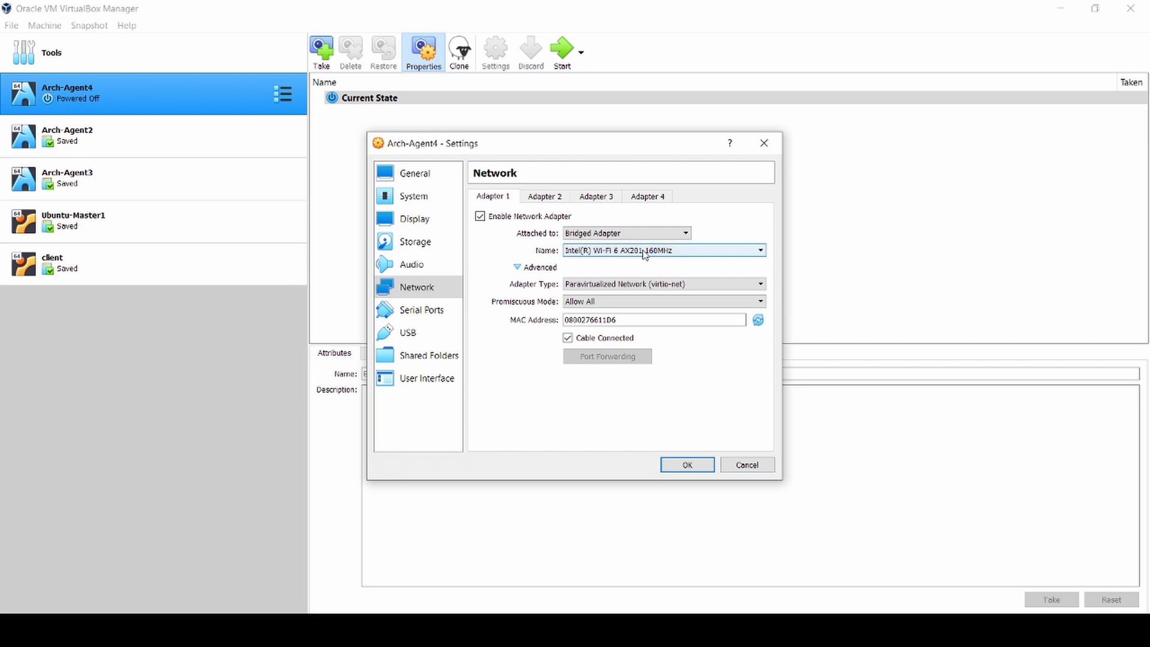
# Step: Set Adapter 1's bridged interface to Realtek PCIe GbE Family Controller and its type to Paravirtualized Network (virtio-net)
pyautogui.click(644, 254)
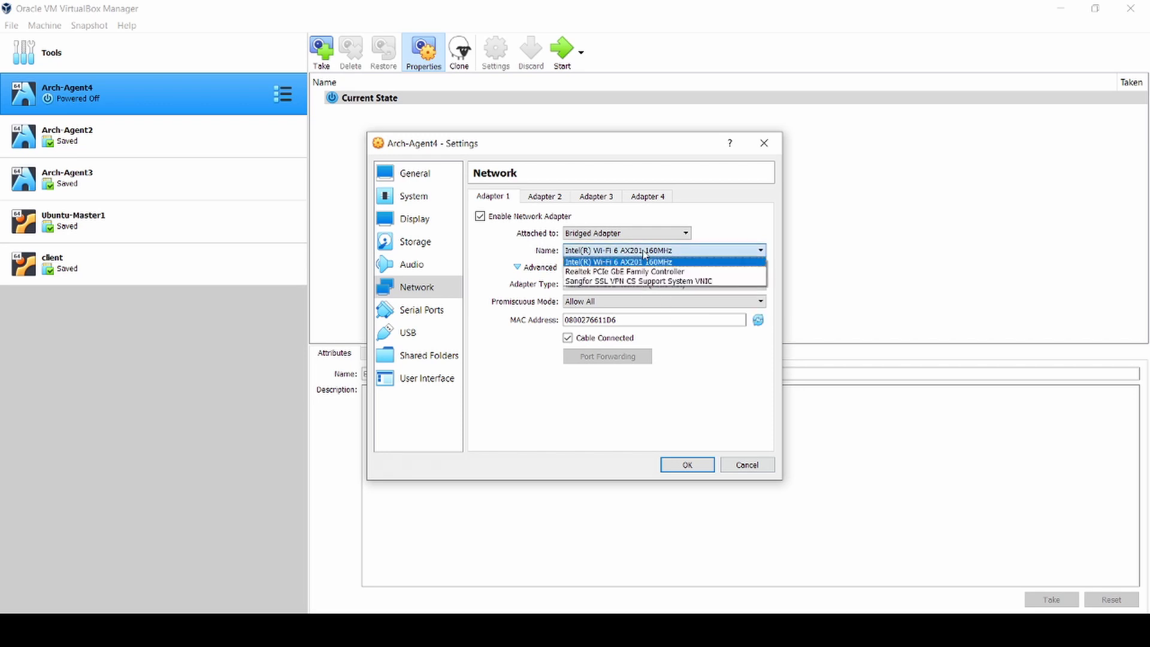
pyautogui.click(600, 274)
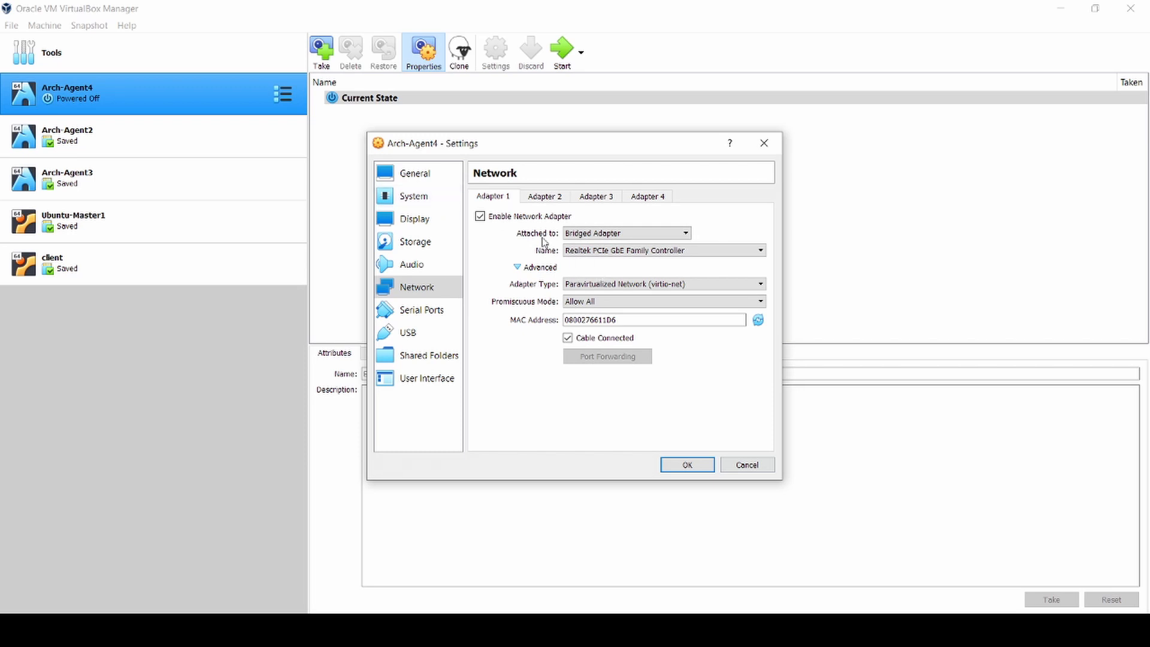
pyautogui.click(624, 285)
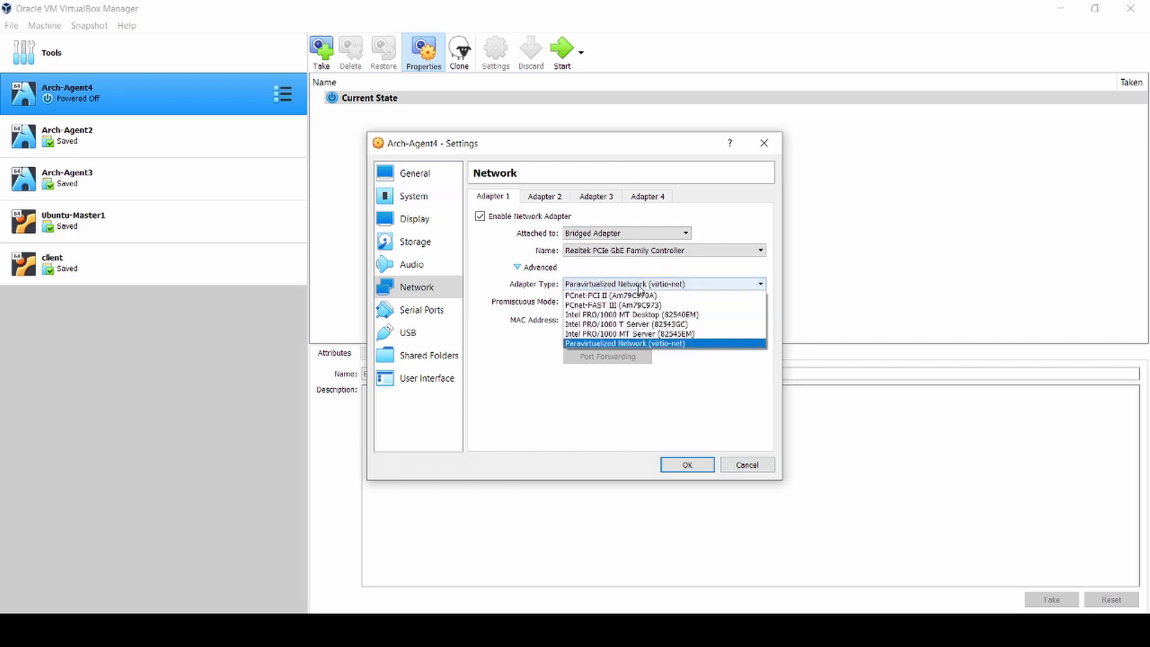
pyautogui.click(616, 340)
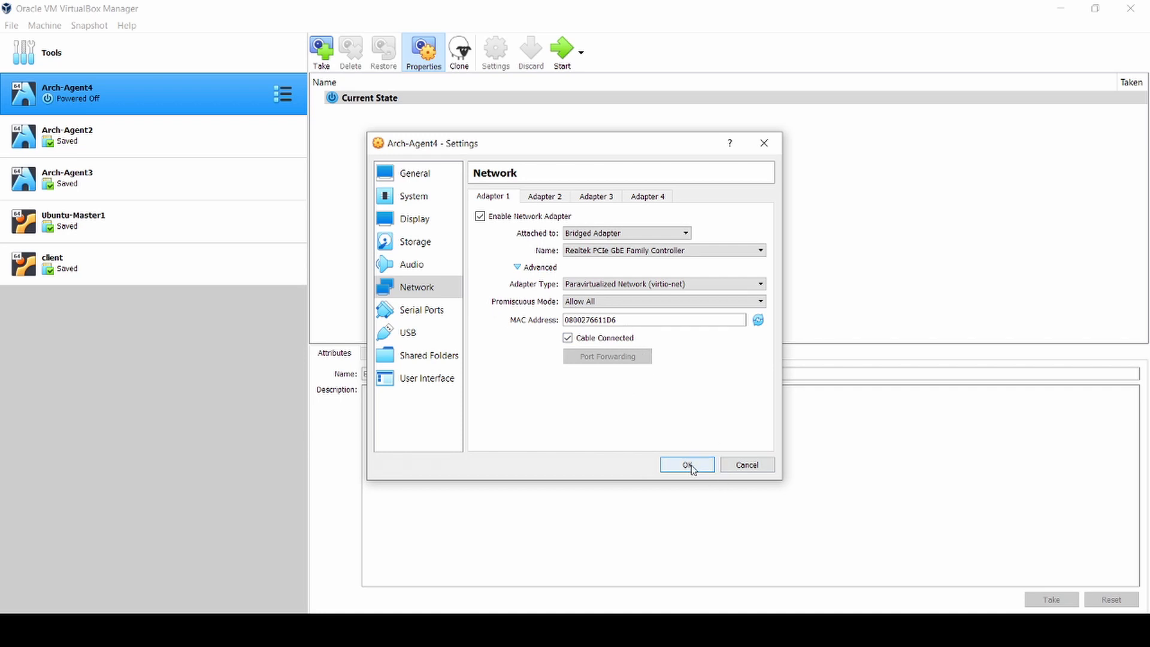
# Step: Disable Adapter 1 and check Adapter 2's settings
pyautogui.click(496, 218)
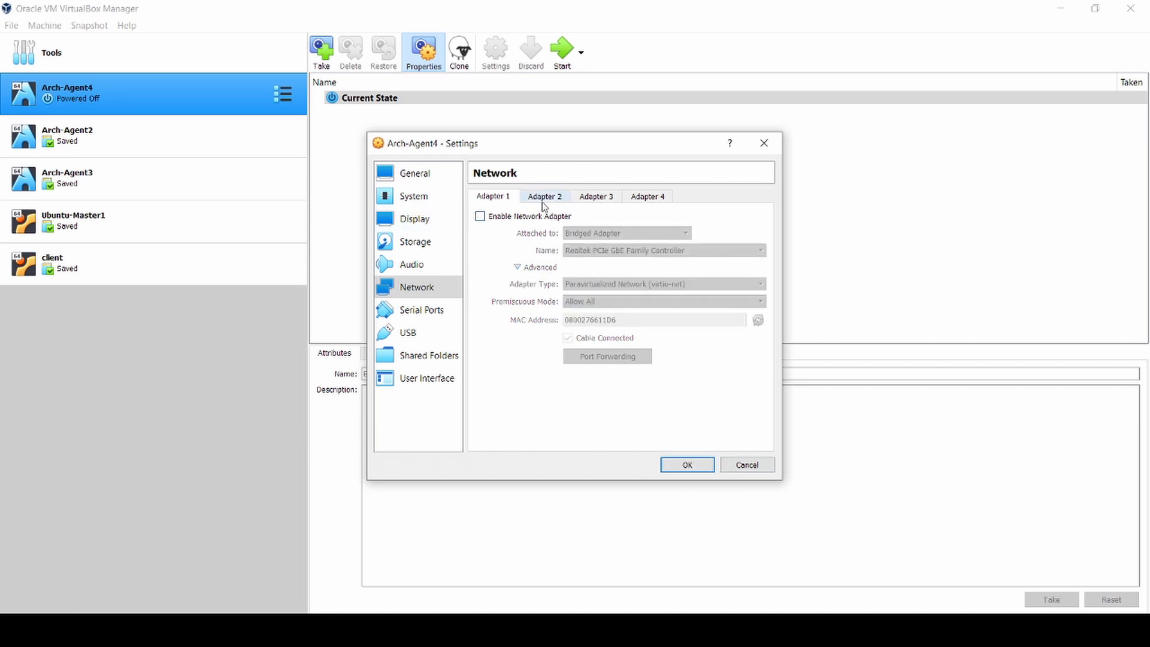
pyautogui.click(544, 198)
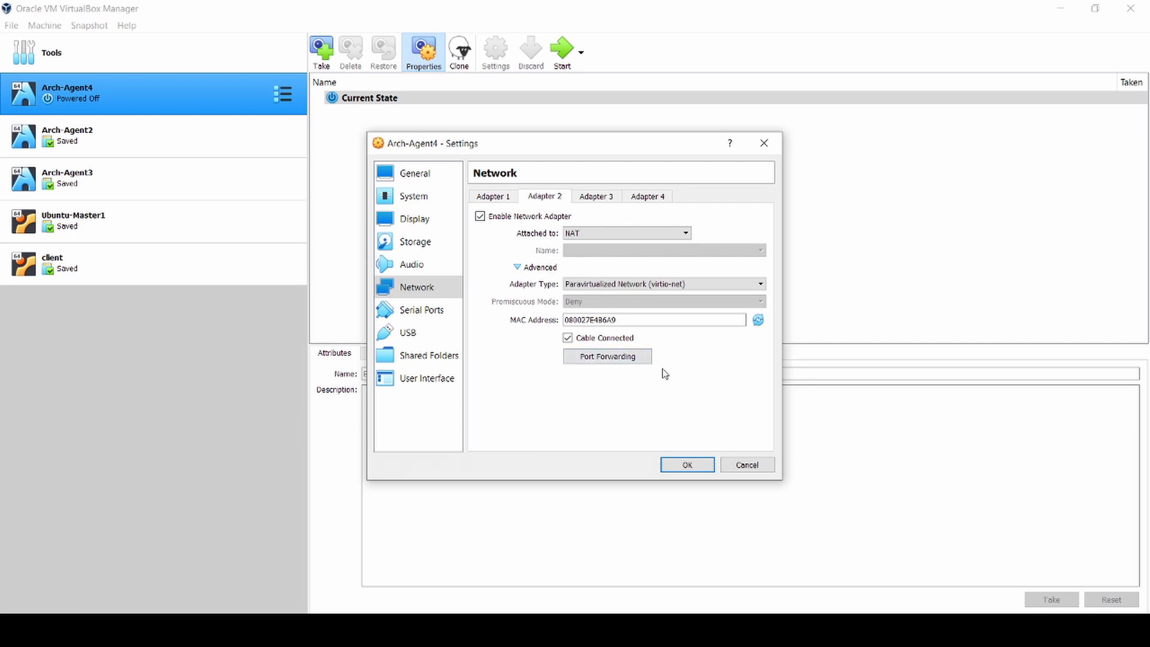
pyautogui.click(510, 199)
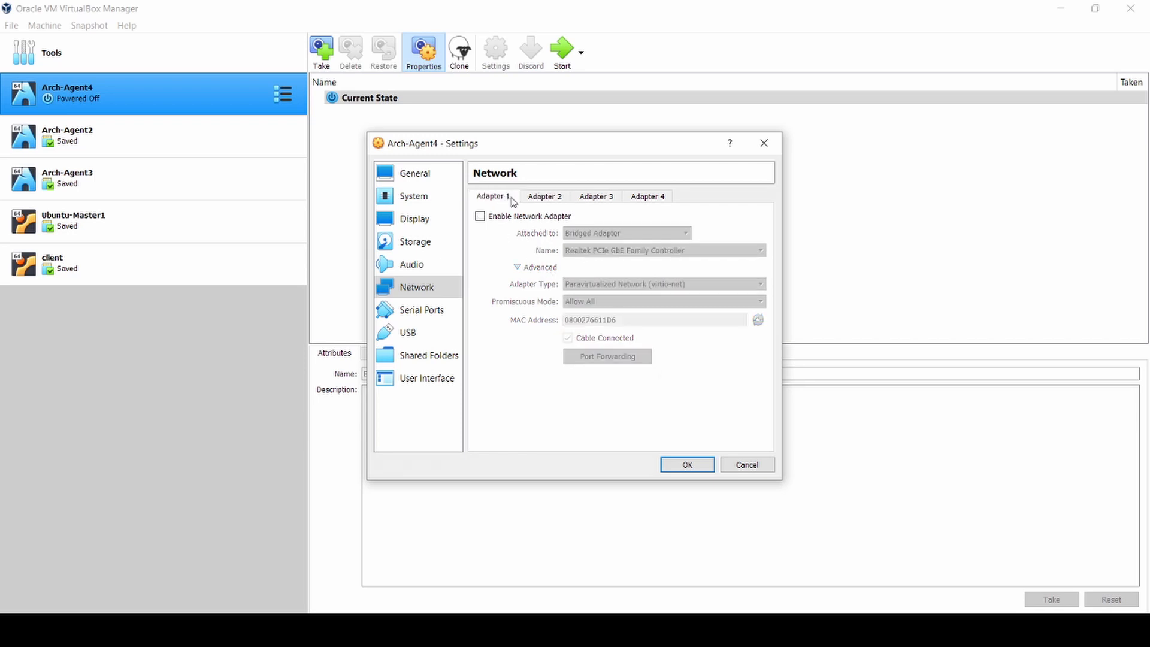
# Step: Review the attachment settings of Adapters 2 and 3 for Arch-Agent4
pyautogui.click(602, 197)
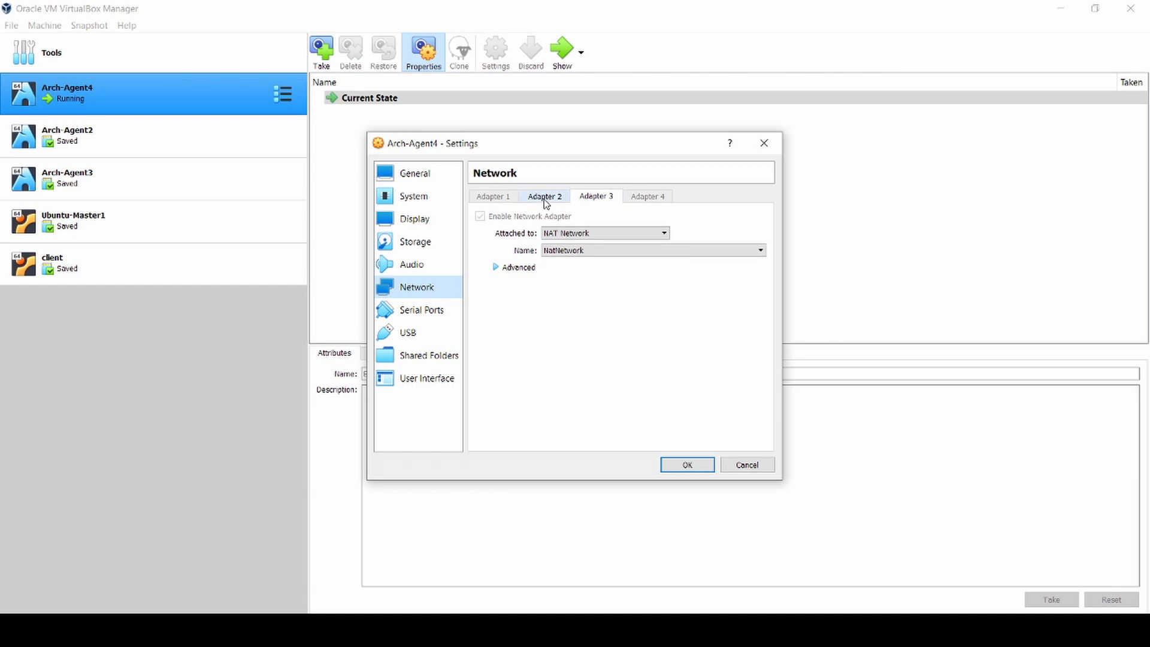
pyautogui.click(546, 200)
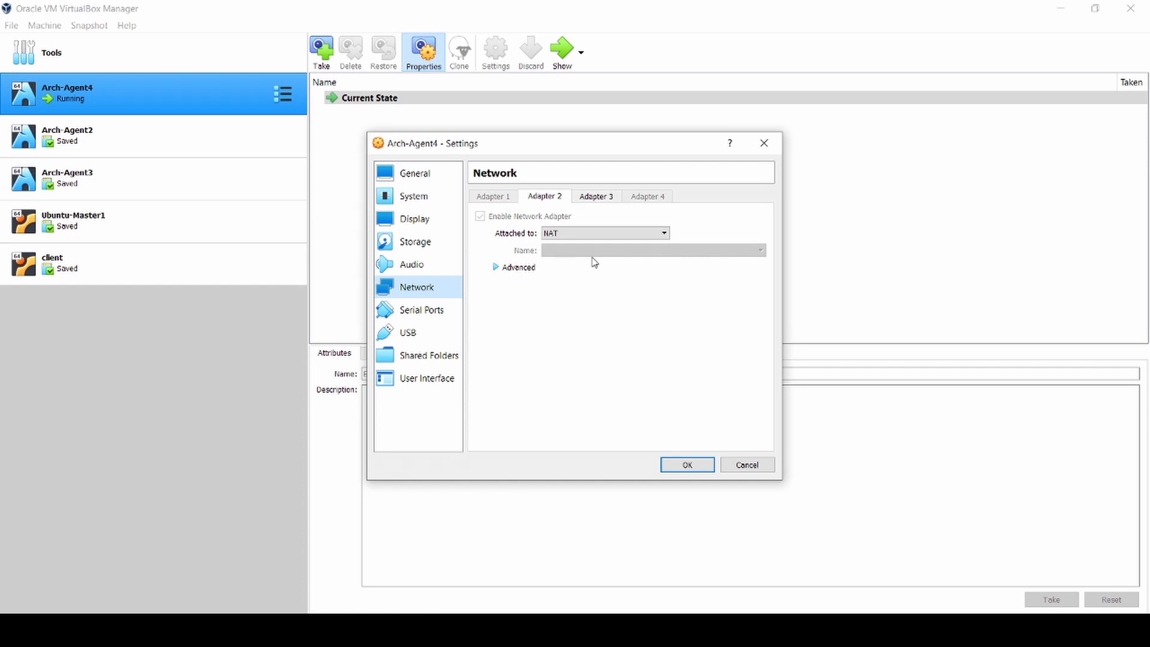
pyautogui.click(599, 202)
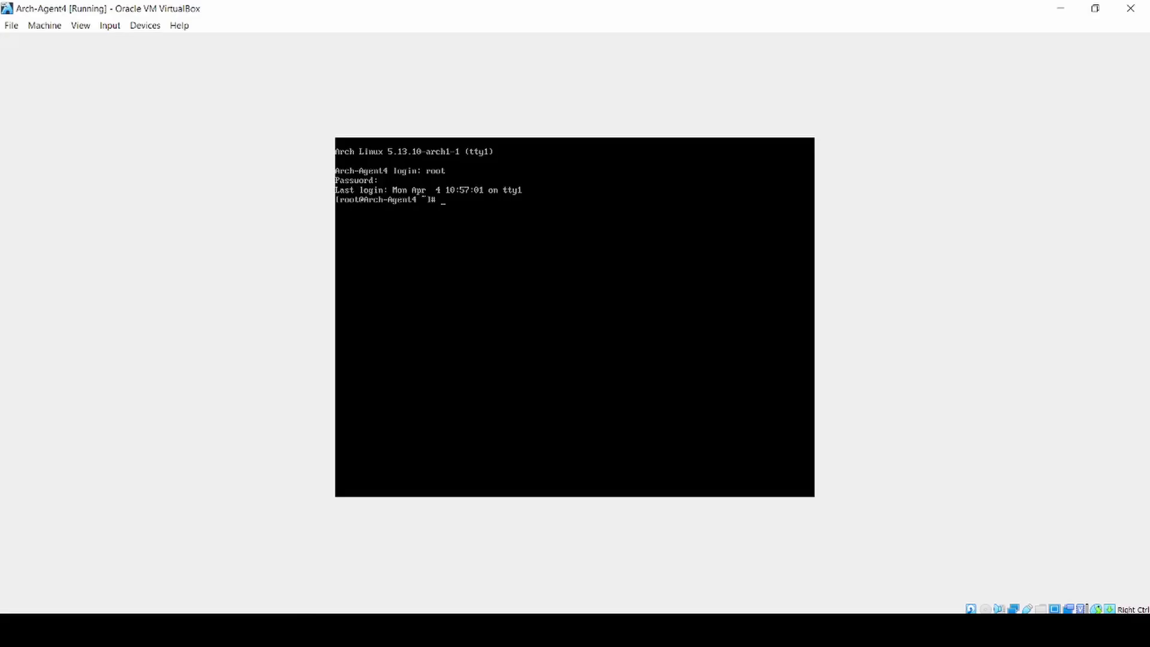
# Step: List the virtual machine's network interfaces in the Arch-Agent4 console with "ifconfig | more"
pyautogui.write('fc')
pyautogui.press('BackSpace')
pyautogui.press('Return')
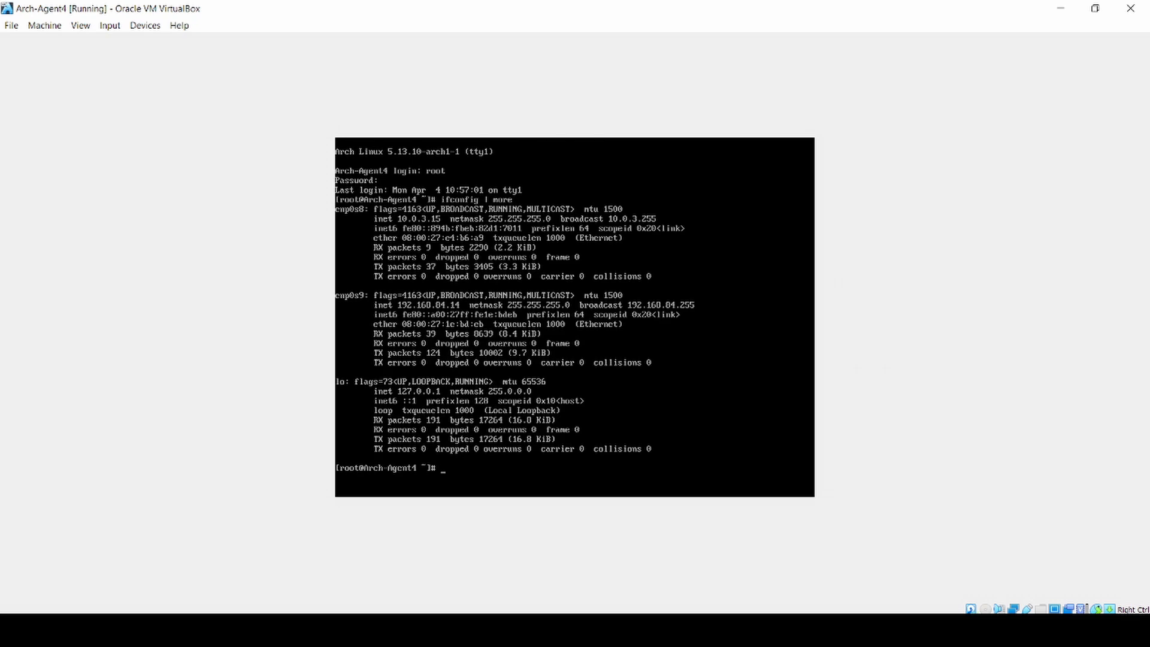